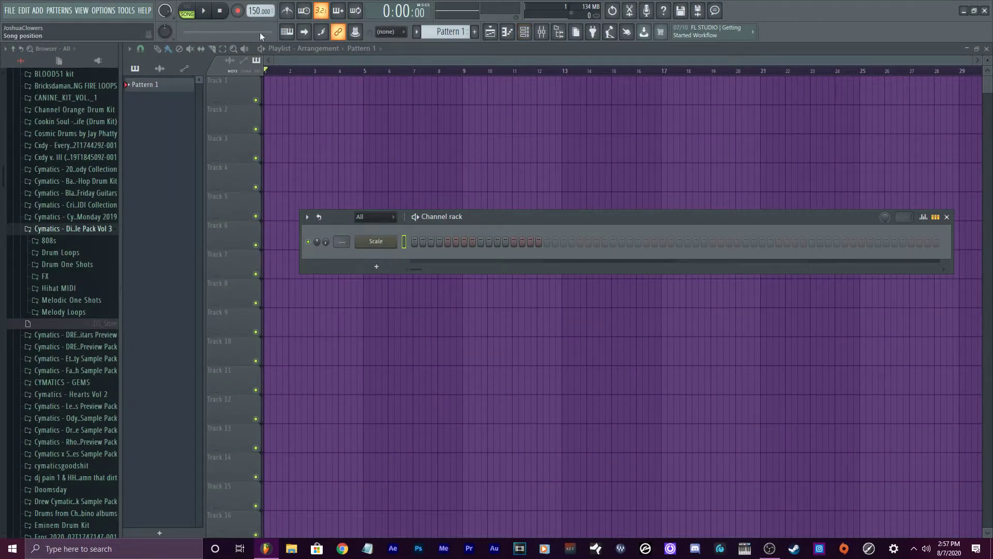
Step: Lower the project tempo from 150 to 85 BPM
{"action": "left_click_drag", "start_coordinate": [252, 7], "coordinate": [252, 62]}
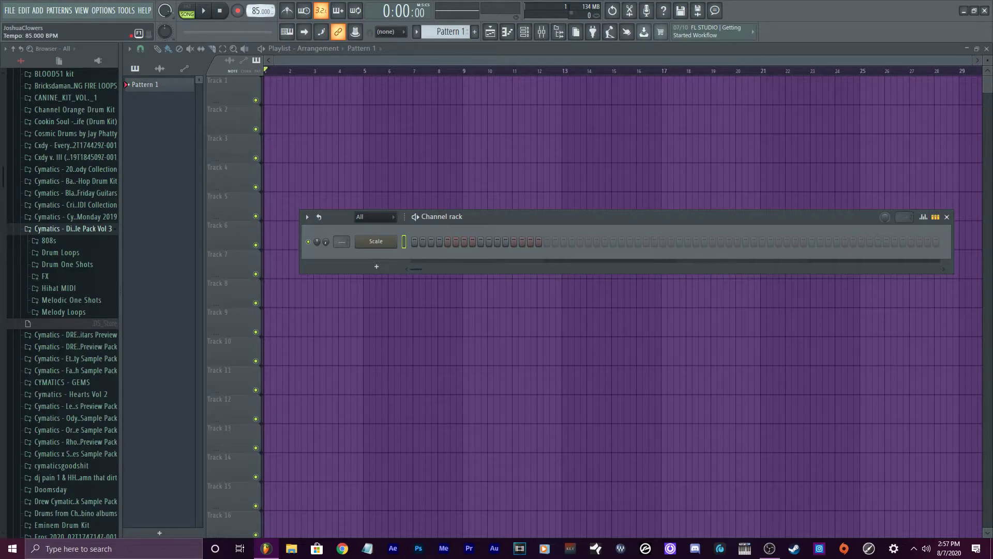
Step: Add an FPC channel from the Channel rack's plugin menu
{"action": "left_click", "coordinate": [375, 266]}
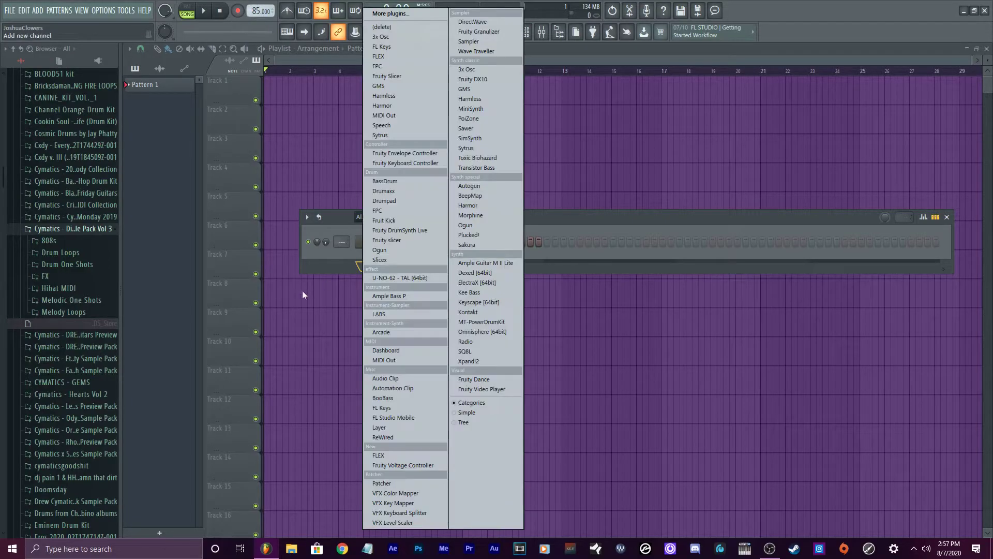
{"action": "left_click", "coordinate": [392, 212]}
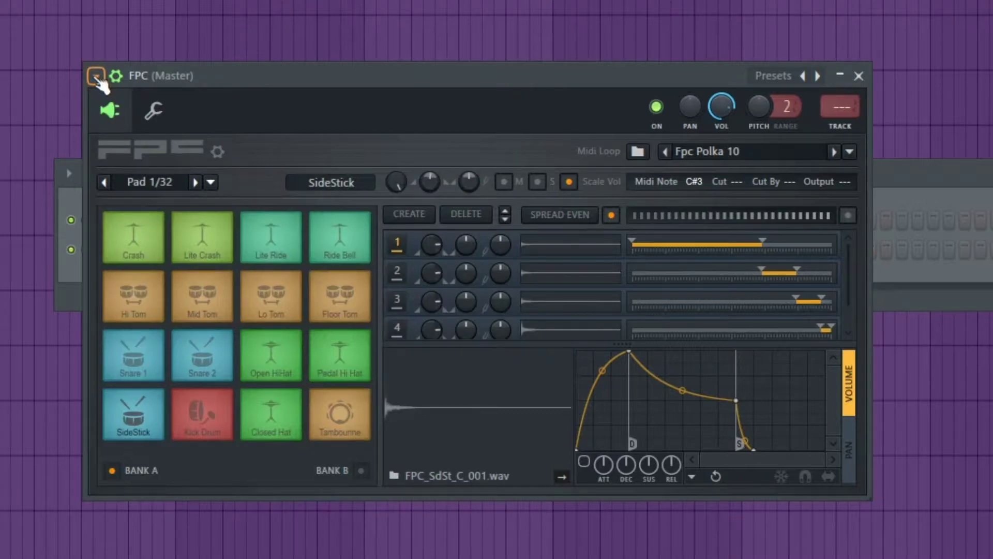
Step: Load FPC's Empty preset so all sixteen pads are blank
{"action": "left_click", "coordinate": [95, 76]}
{"action": "mouse_move", "coordinate": [124, 134]}
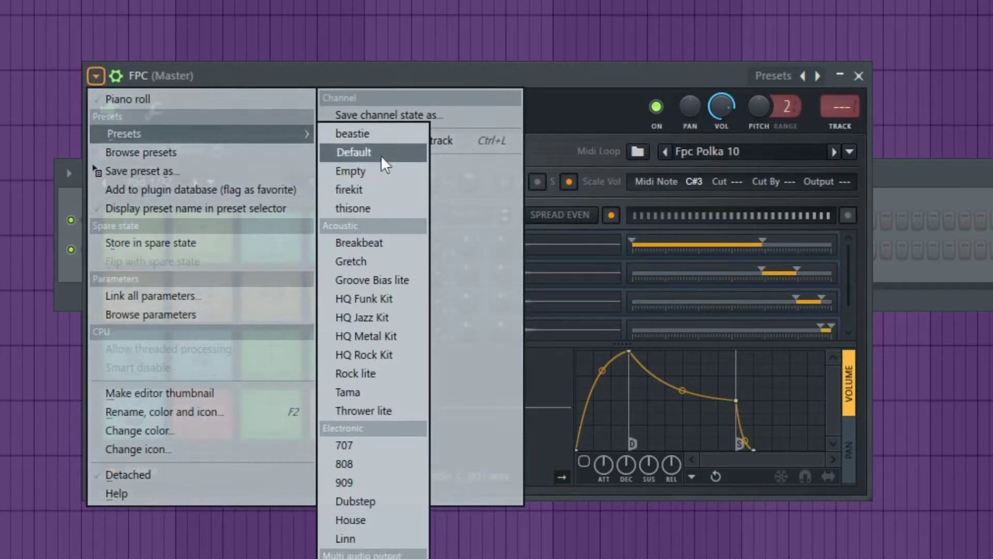
{"action": "left_click", "coordinate": [352, 171]}
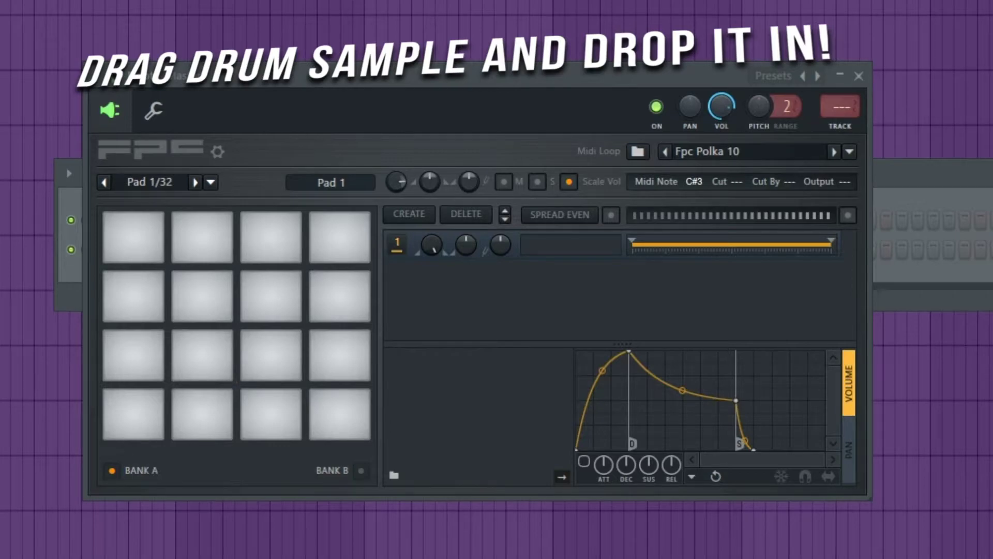
Step: Place the Cymatics Diamonds Closed hi-hat on bottom-row pad 3 and adjust two layer knobs
{"action": "left_click_drag", "start_coordinate": [75, 543], "coordinate": [268, 429]}
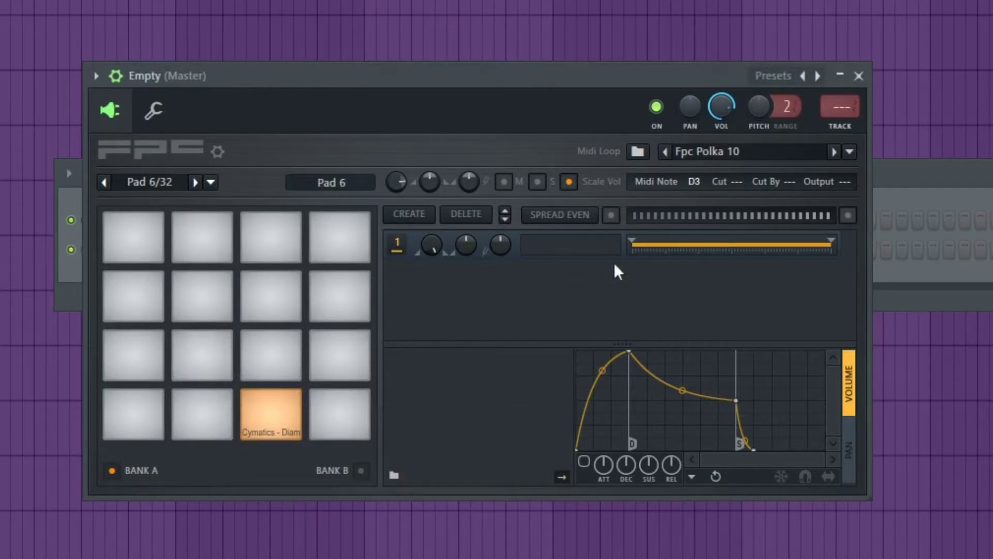
{"action": "left_click", "coordinate": [263, 415]}
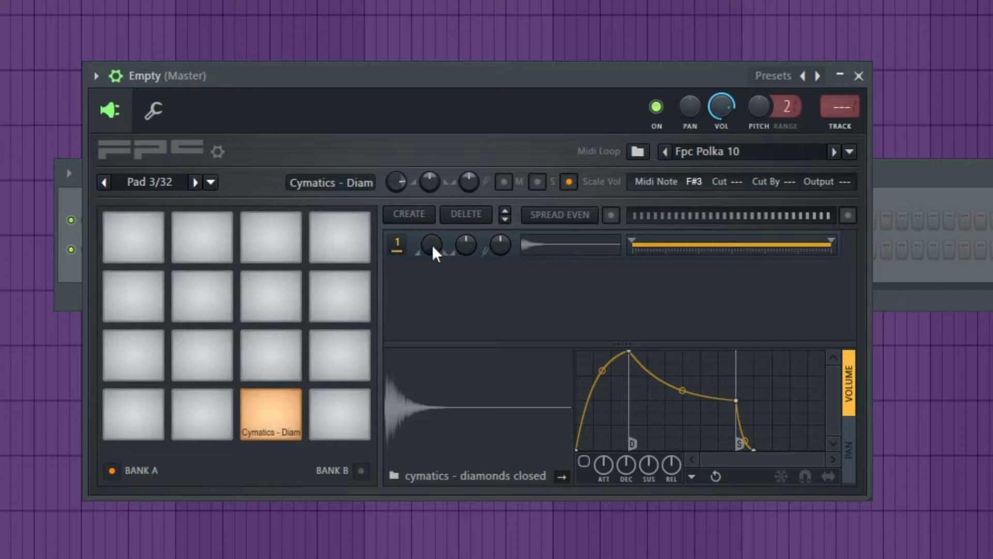
{"action": "left_click_drag", "start_coordinate": [431, 244], "coordinate": [431, 218]}
{"action": "left_click_drag", "start_coordinate": [499, 244], "coordinate": [499, 210]}
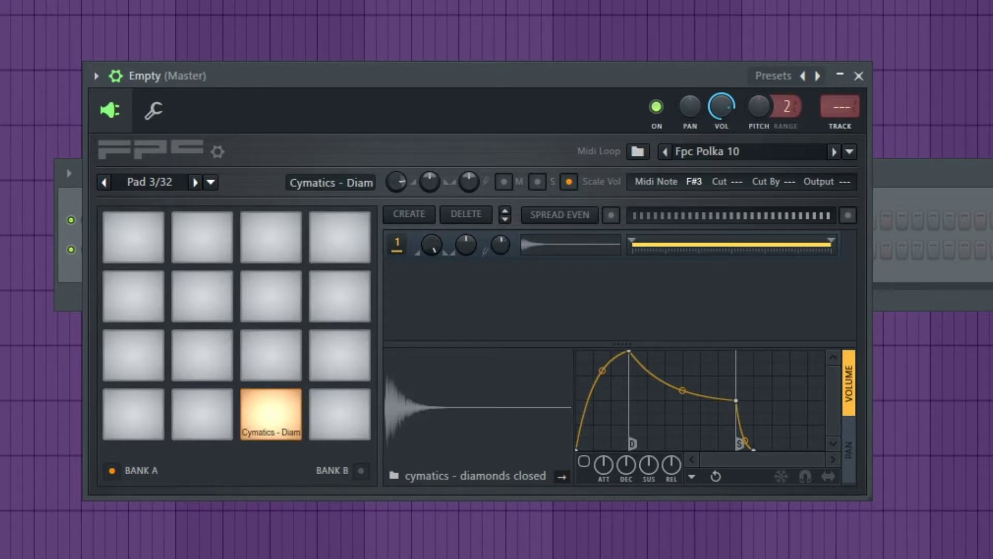
Step: Reset the hi-hat's tweaked layer knob to its default value
{"action": "right_click", "coordinate": [498, 244]}
{"action": "left_click", "coordinate": [531, 259]}
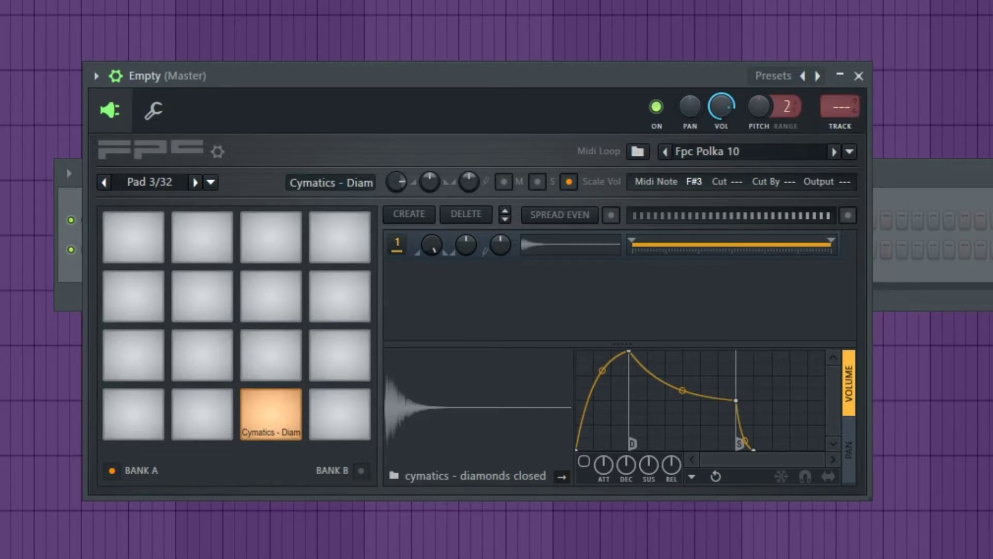
{"action": "left_click", "coordinate": [905, 172]}
{"action": "left_click", "coordinate": [562, 93]}
Step: Route the hi-hat pad to mixer insert 4 and check it in the Mixer
{"action": "left_click", "coordinate": [223, 375]}
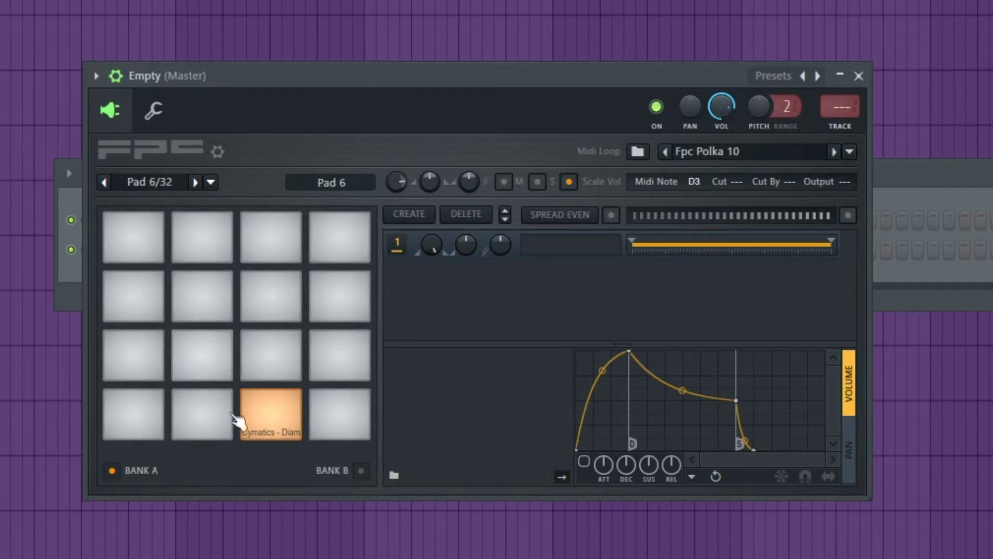
{"action": "left_click", "coordinate": [276, 424]}
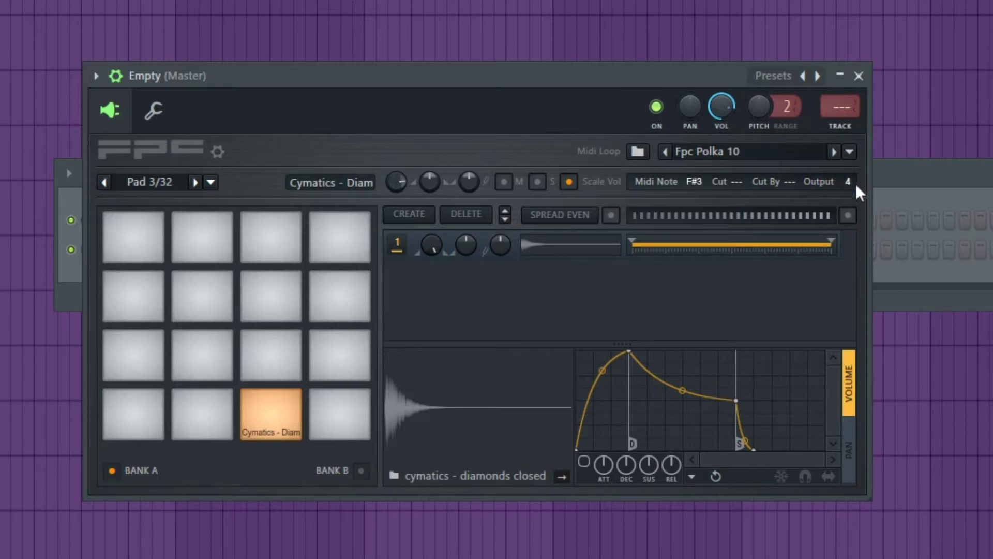
{"action": "key", "text": "F9"}
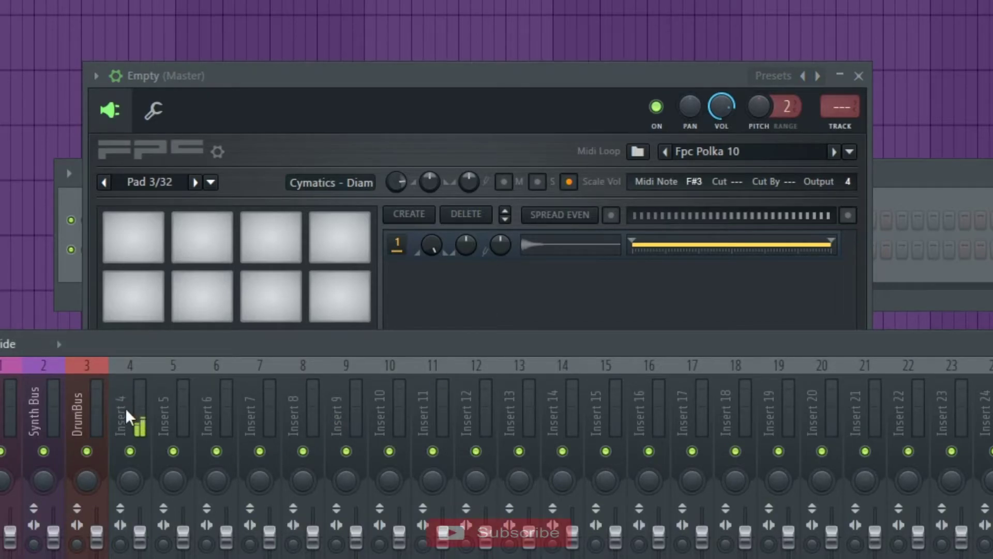
{"action": "left_click", "coordinate": [432, 84]}
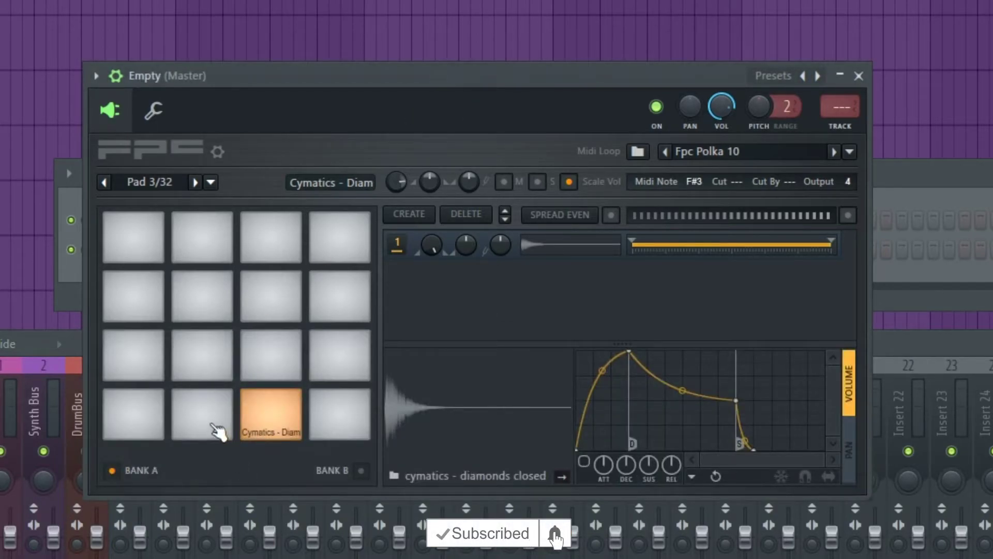
{"action": "left_click", "coordinate": [217, 426]}
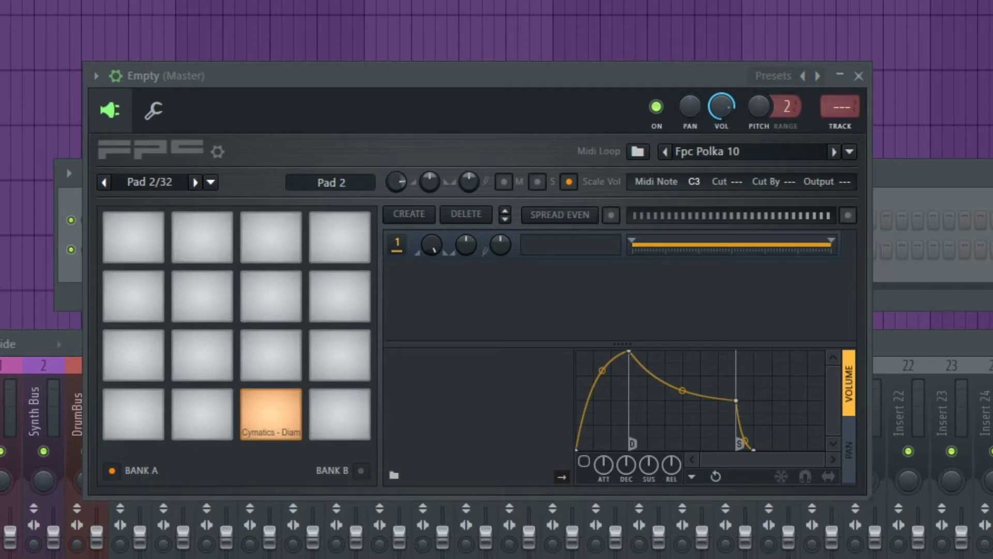
Step: Place Cymatics Diamonds Kick 3 on the bottom-left pad, with FPC in front of the mixer
{"action": "left_click_drag", "start_coordinate": [85, 335], "coordinate": [133, 416]}
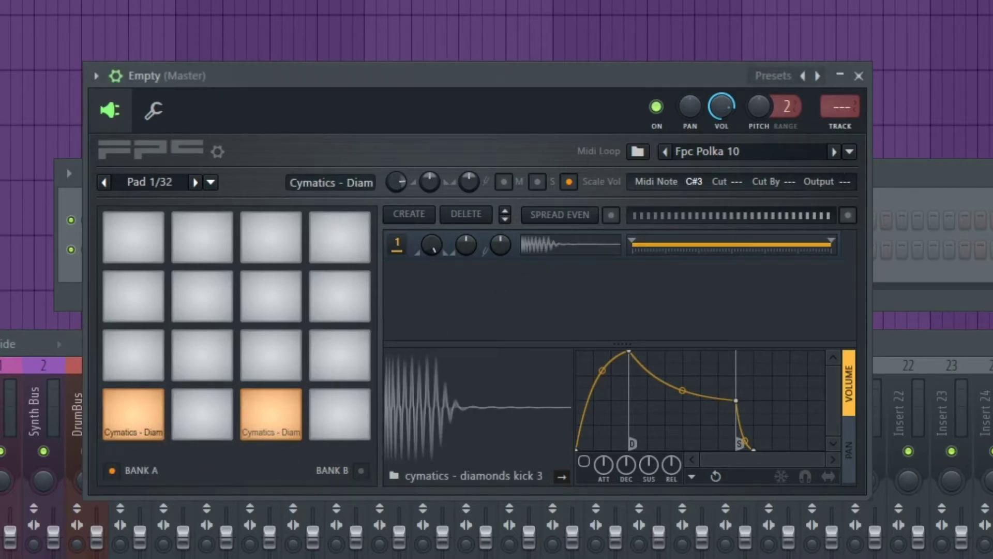
{"action": "scroll", "coordinate": [841, 181], "scroll_direction": "up", "scroll_amount": 2}
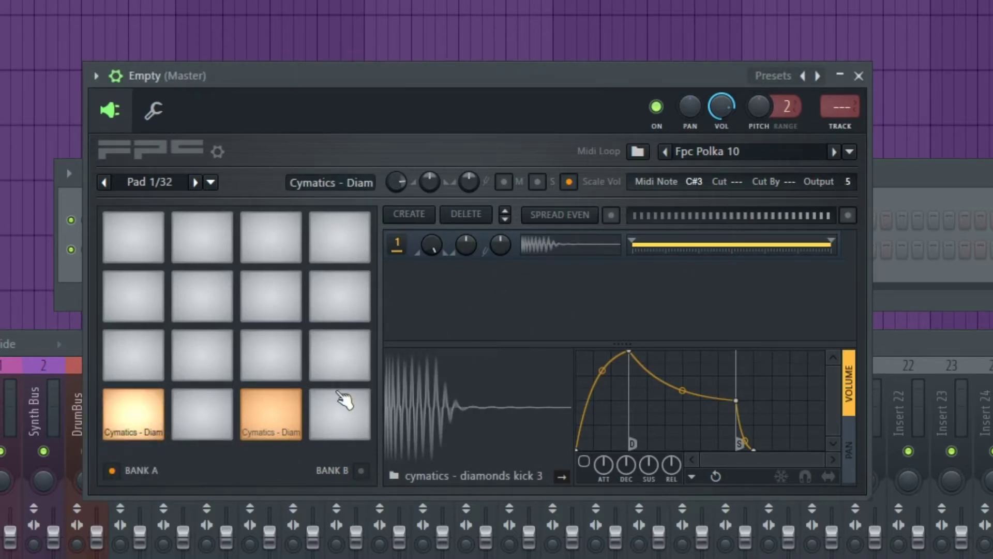
{"action": "left_click", "coordinate": [77, 510]}
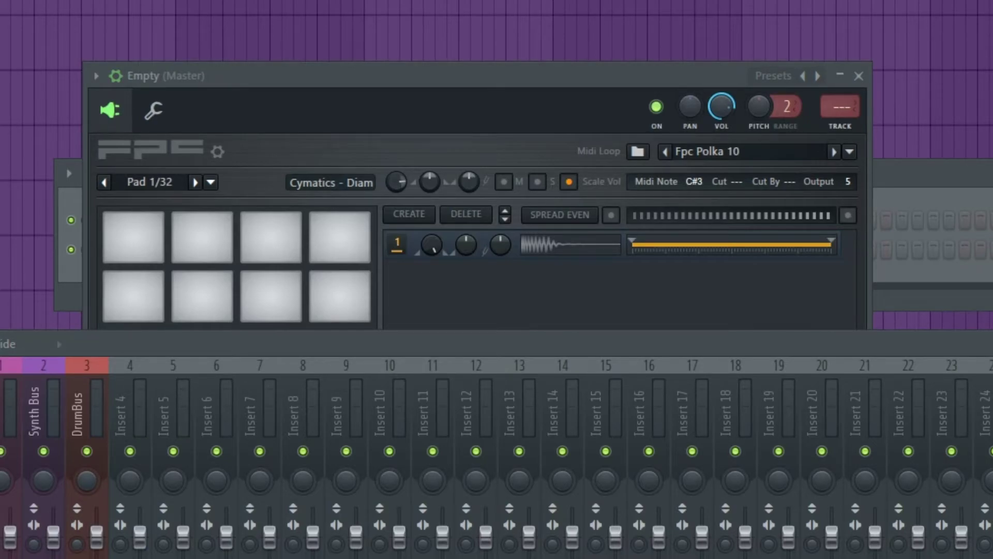
{"action": "left_click", "coordinate": [330, 76]}
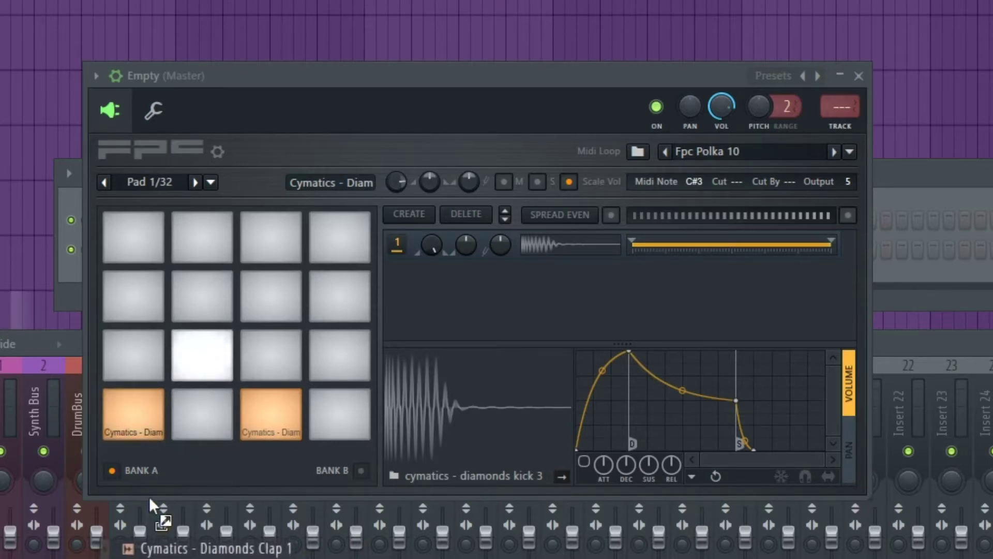
Step: Drop the Cymatics clap on Pad 5 and the open hi-hat on Pad 8
{"action": "mouse_move", "coordinate": [146, 509]}
{"action": "left_mouse_down"}
{"action": "mouse_move", "coordinate": [183, 418]}
{"action": "mouse_move", "coordinate": [227, 482]}
{"action": "left_mouse_up"}
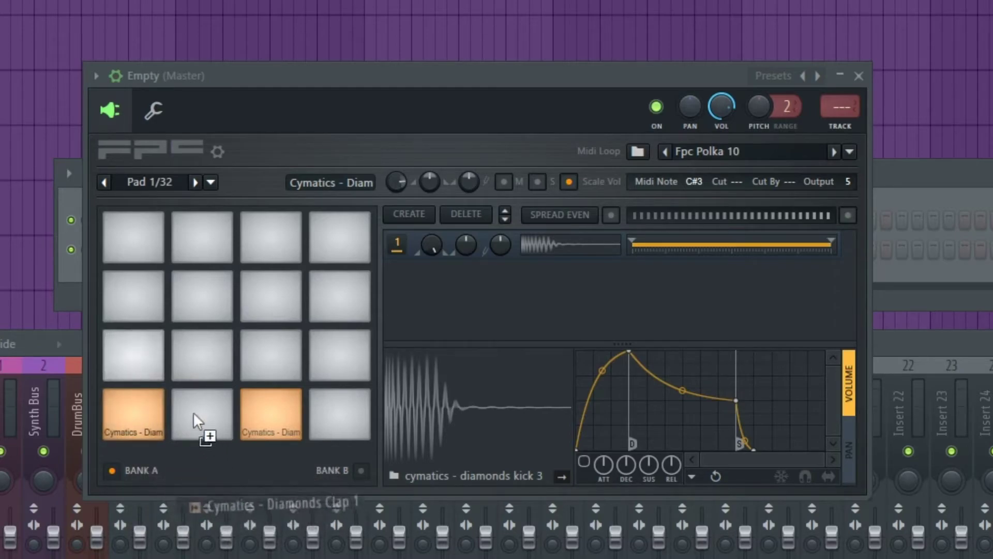
{"action": "left_click_drag", "start_coordinate": [193, 411], "coordinate": [139, 362]}
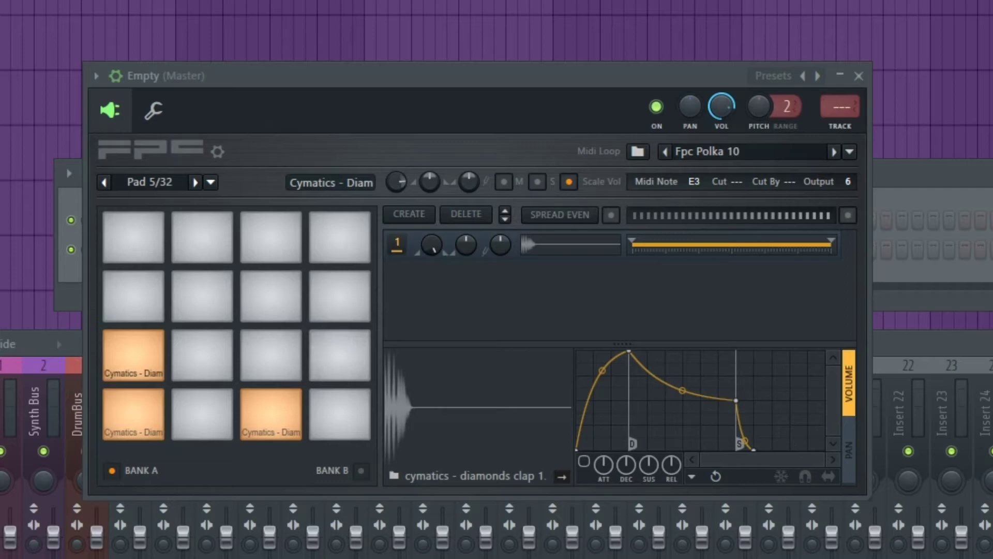
{"action": "left_click_drag", "start_coordinate": [124, 412], "coordinate": [332, 358]}
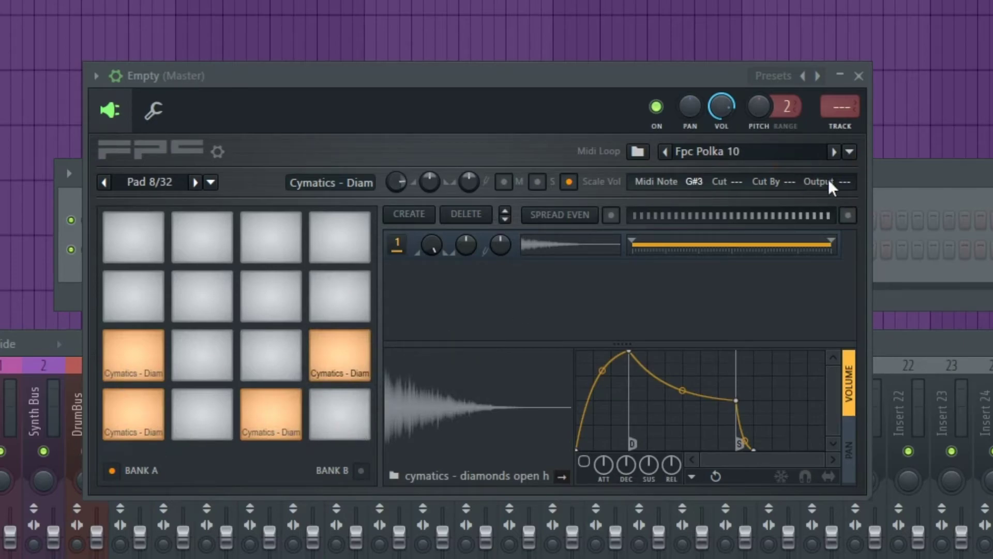
Step: Set Pad 8's Output field to 7
{"action": "left_click_drag", "start_coordinate": [847, 181], "coordinate": [847, 171]}
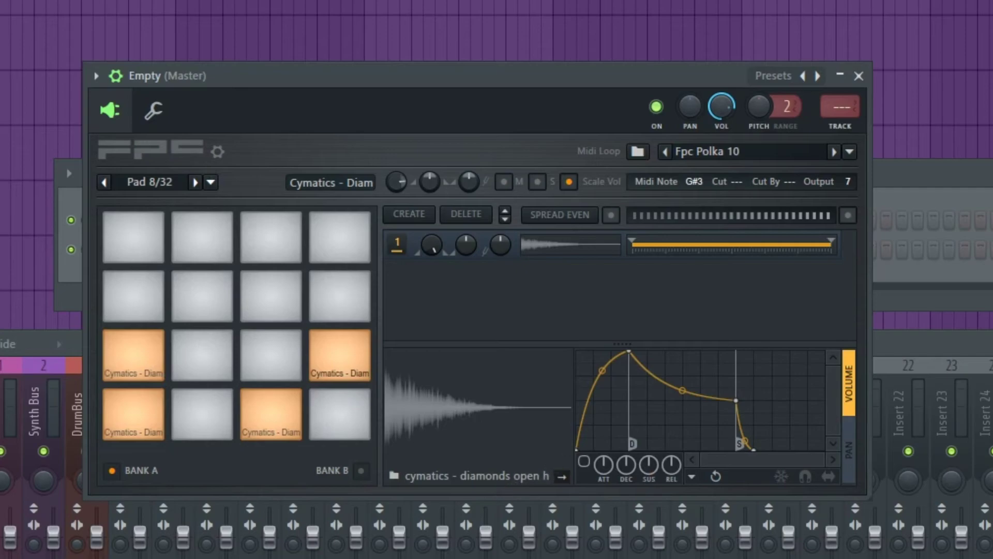
Step: Save the four-pad FPC kit as the channel-state preset 'tutpreset'
{"action": "left_click", "coordinate": [95, 75]}
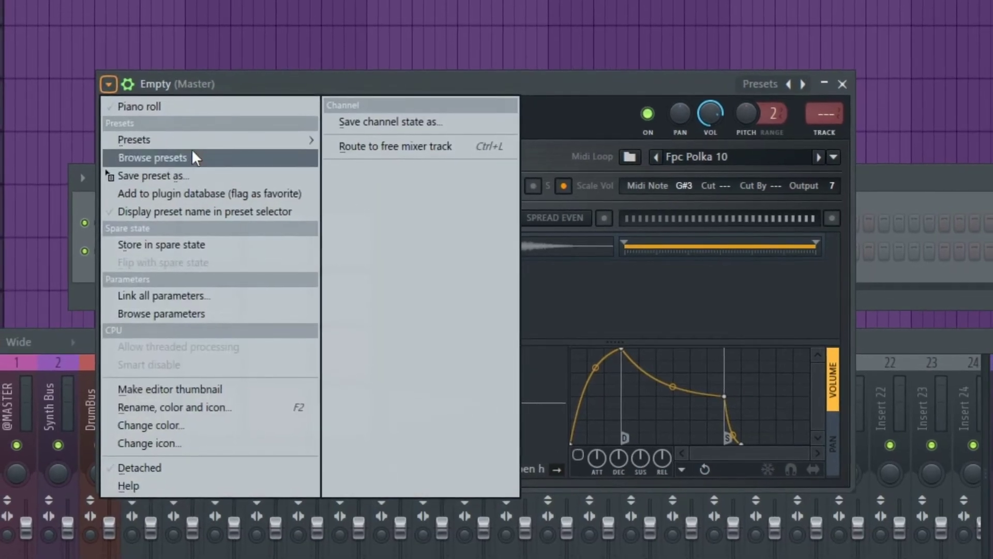
{"action": "mouse_move", "coordinate": [233, 157]}
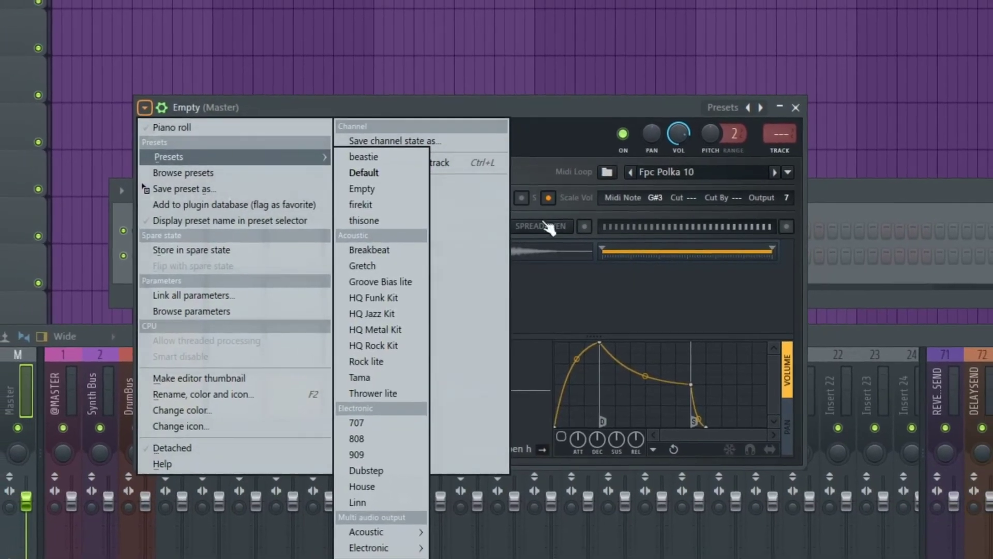
{"action": "left_click", "coordinate": [663, 153]}
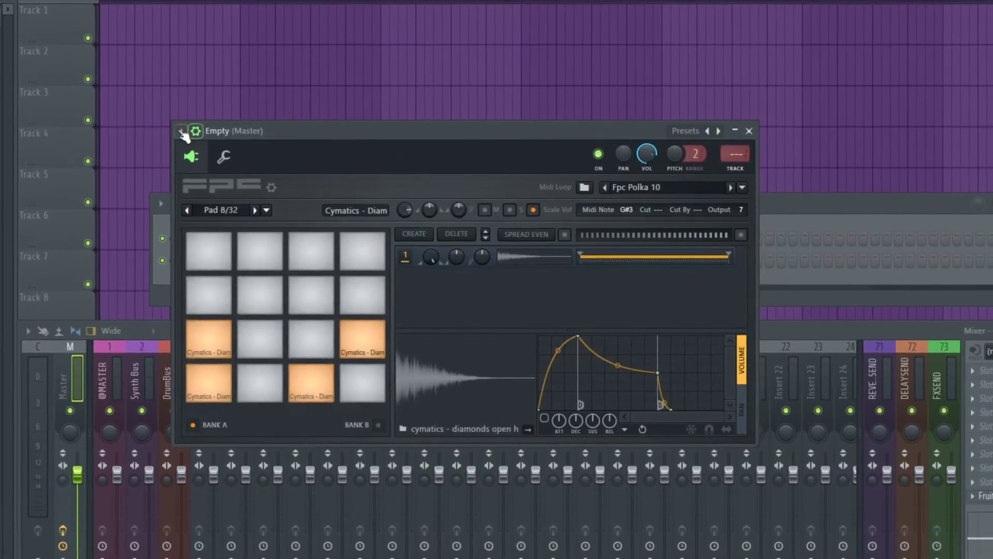
{"action": "left_click", "coordinate": [190, 138]}
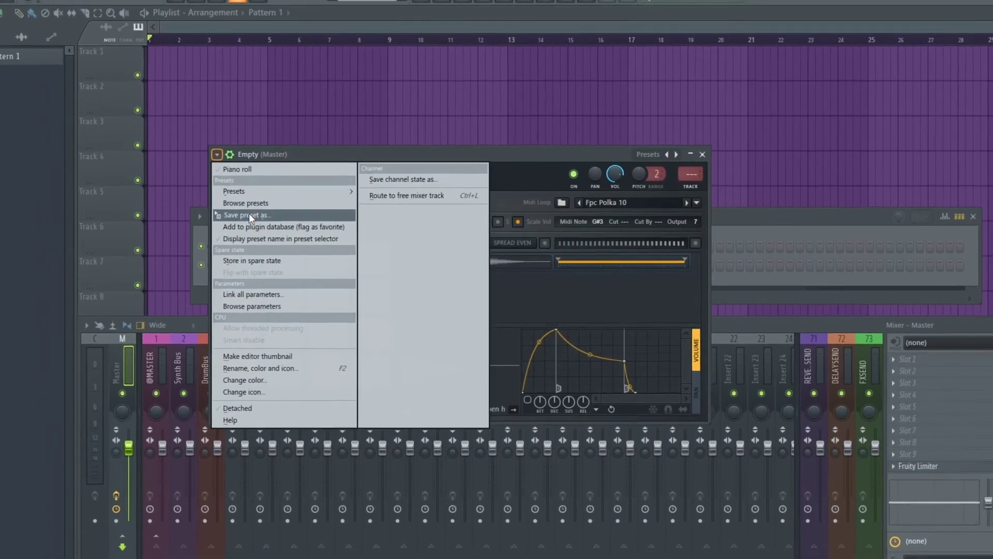
{"action": "left_click", "coordinate": [251, 215]}
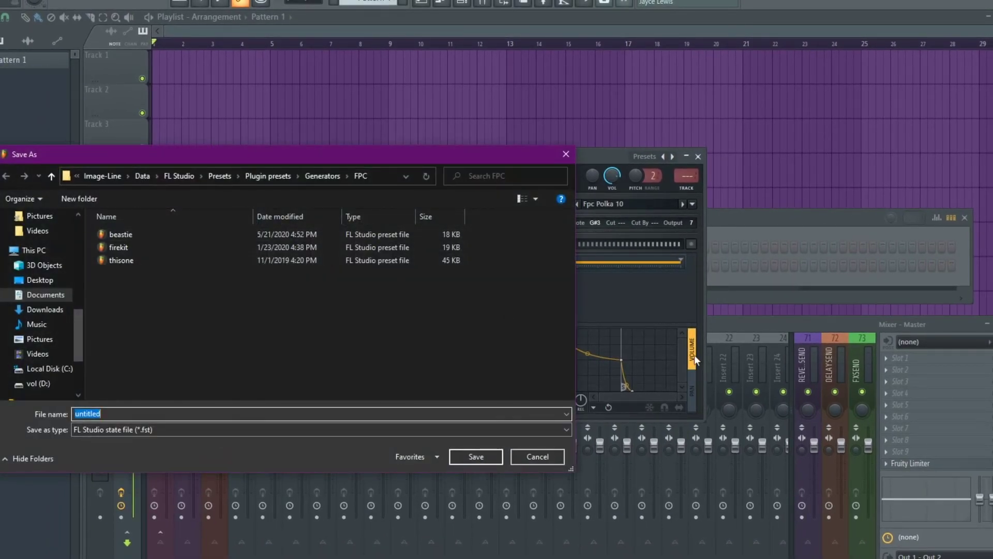
{"action": "type", "text": "t"}
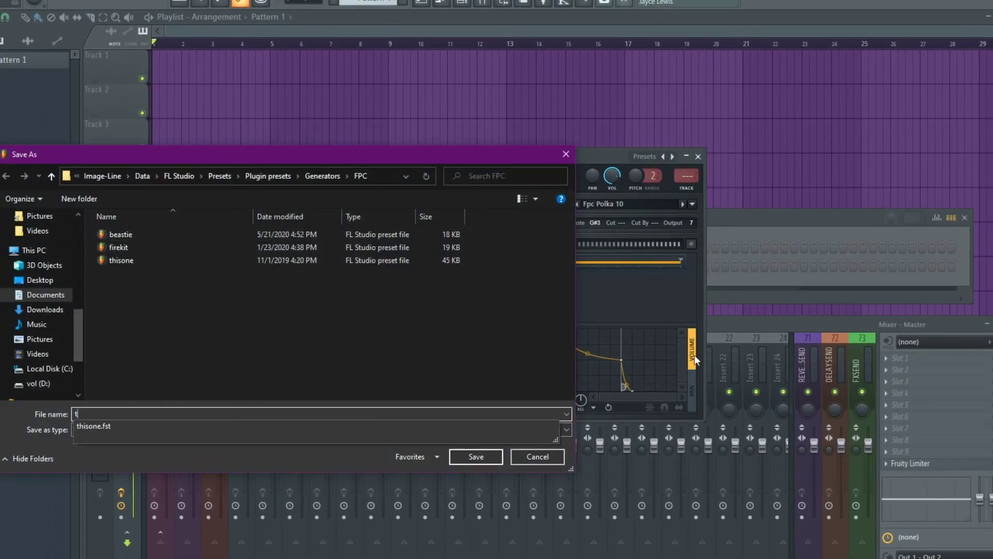
{"action": "type", "text": "uto"}
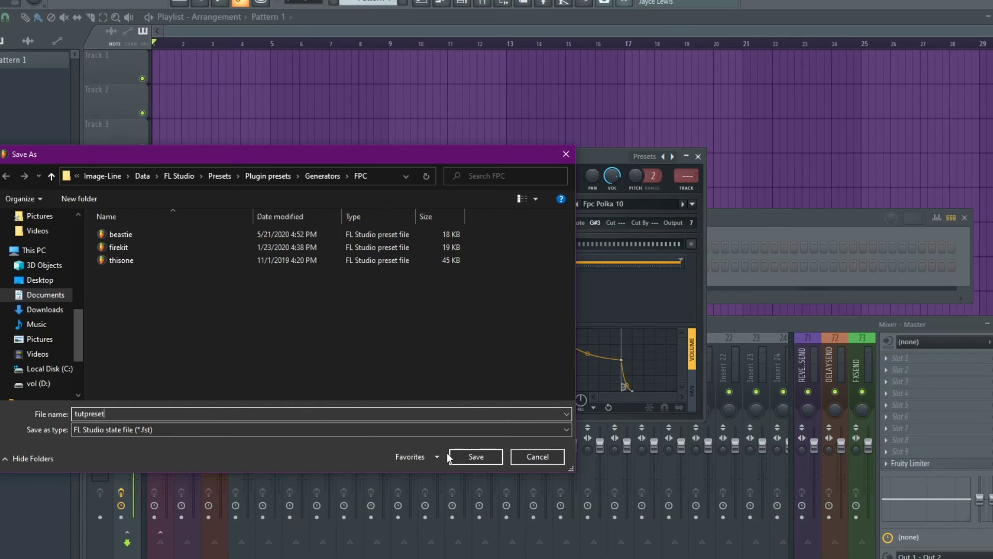
{"action": "left_click", "coordinate": [472, 460]}
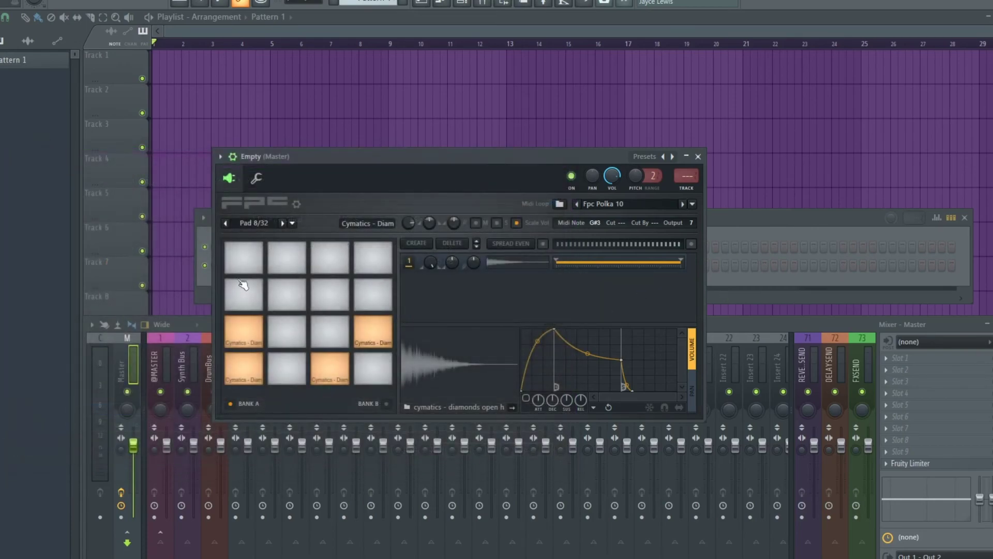
Step: Close the FPC window and delete the original FPC channel
{"action": "left_click", "coordinate": [698, 157]}
{"action": "right_click", "coordinate": [302, 265]}
{"action": "left_click", "coordinate": [341, 379]}
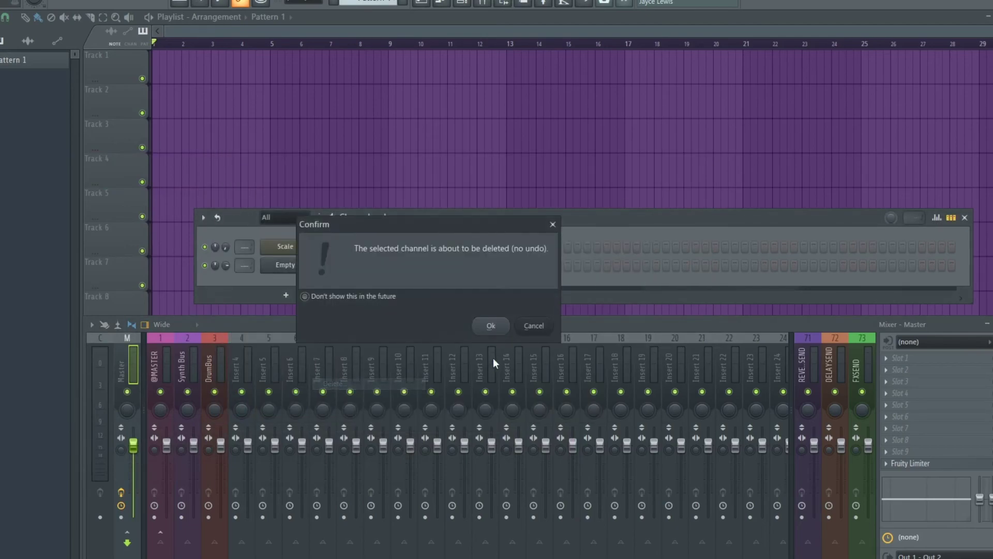
{"action": "key", "text": "Return"}
Step: Add a new FPC channel and load the 'tutpreset' preset into it
{"action": "left_click", "coordinate": [289, 269]}
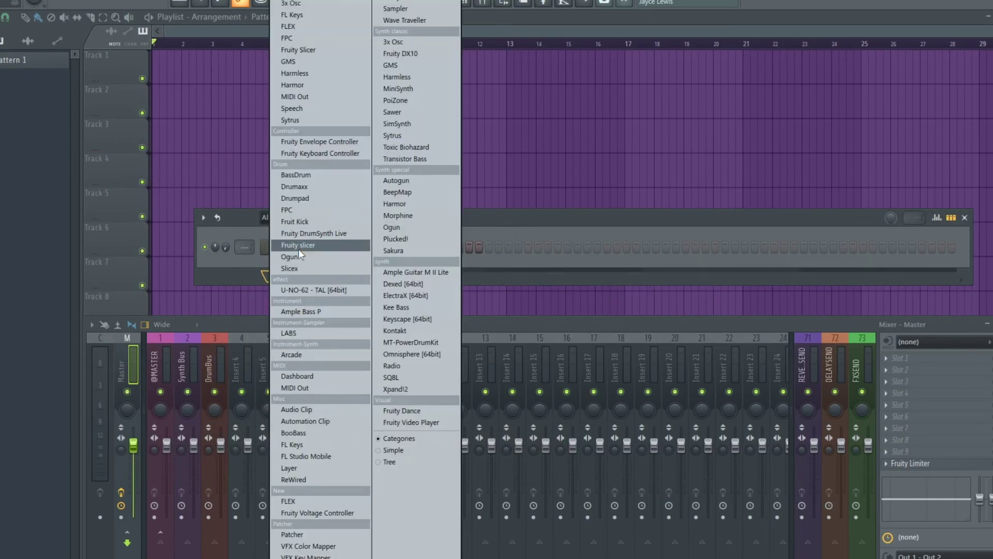
{"action": "left_click", "coordinate": [305, 211]}
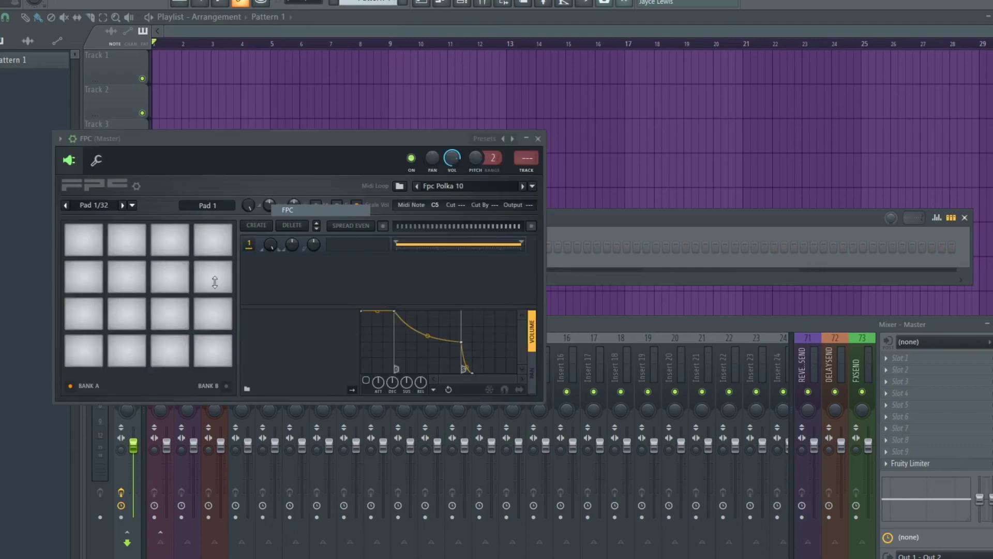
{"action": "left_click", "coordinate": [59, 138]}
{"action": "left_click", "coordinate": [64, 175]}
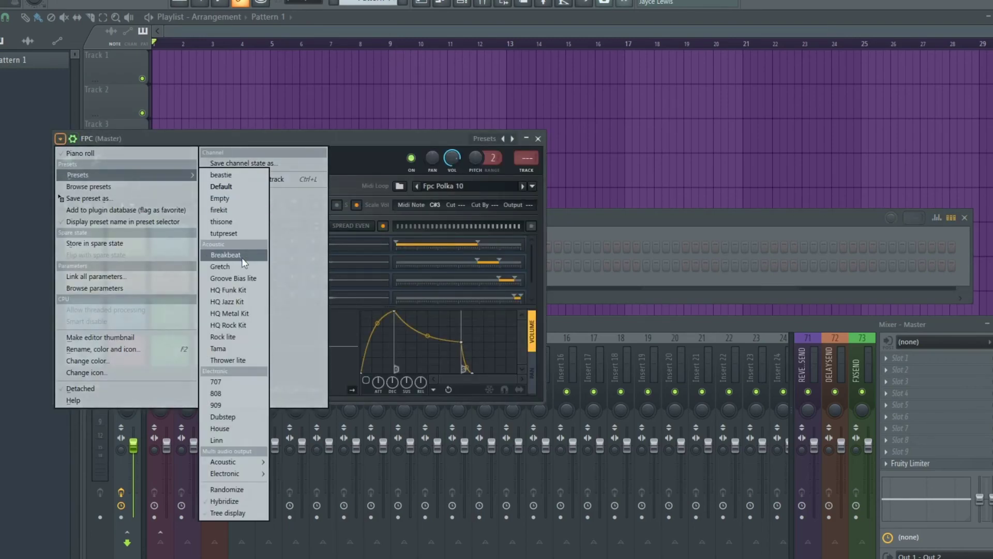
{"action": "left_click", "coordinate": [235, 232]}
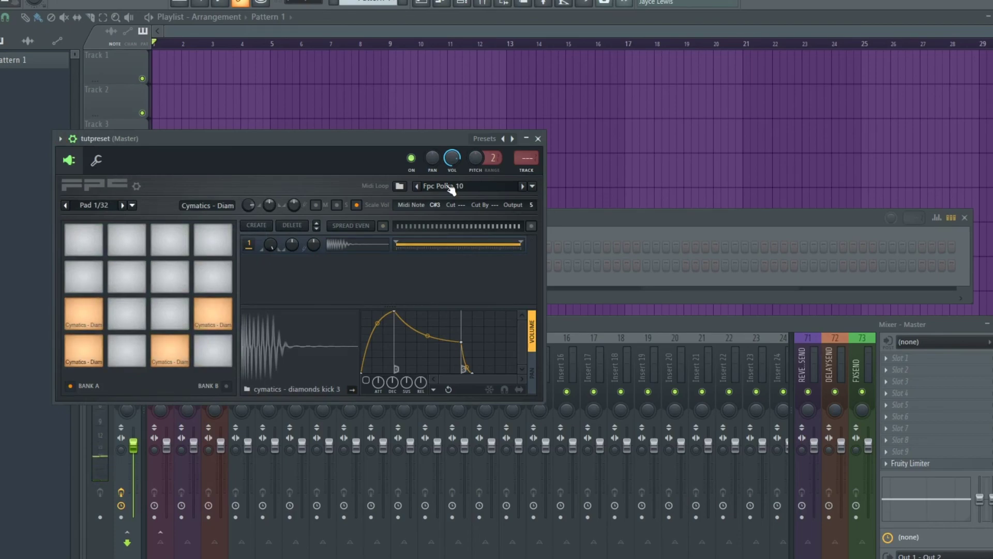
{"action": "left_click", "coordinate": [538, 138]}
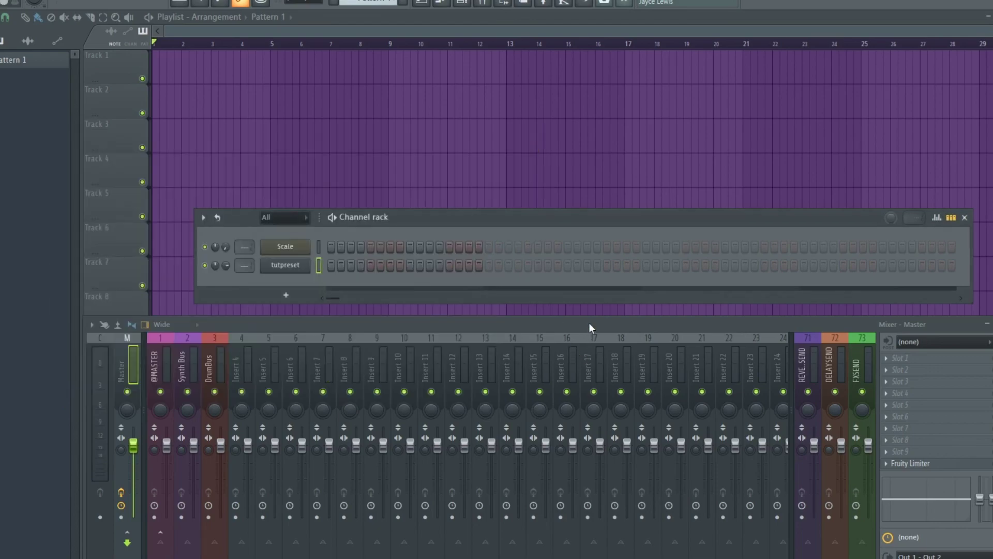